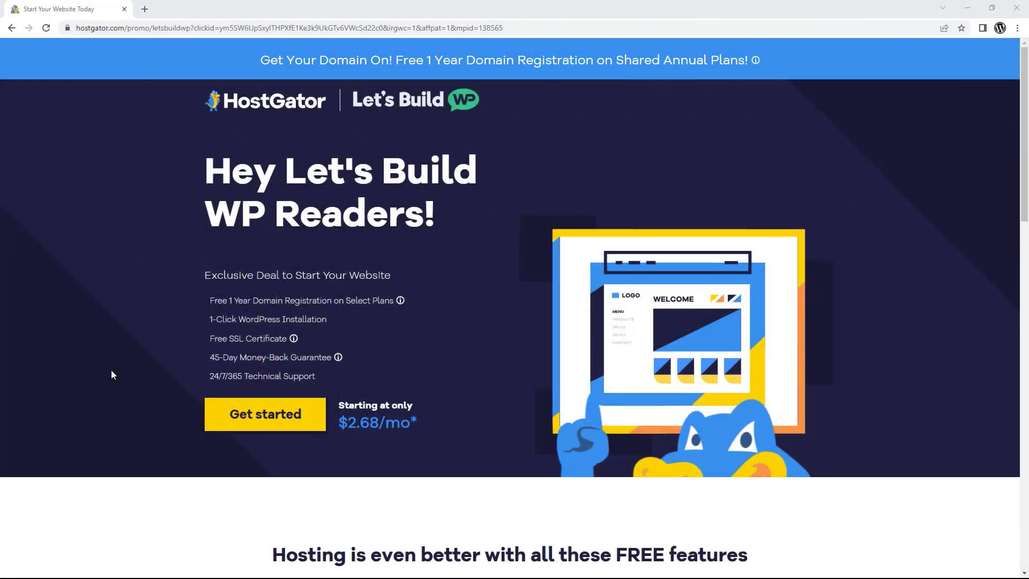
# Choose the Hatchling plan from the Let's Build WP promo pricing options.
pyautogui.click(213, 414)
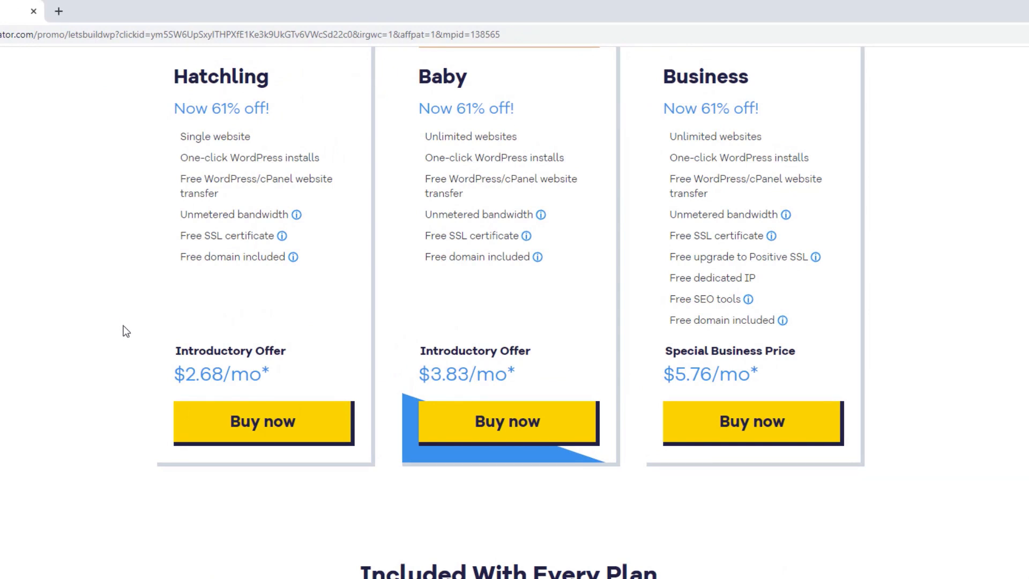
pyautogui.click(242, 419)
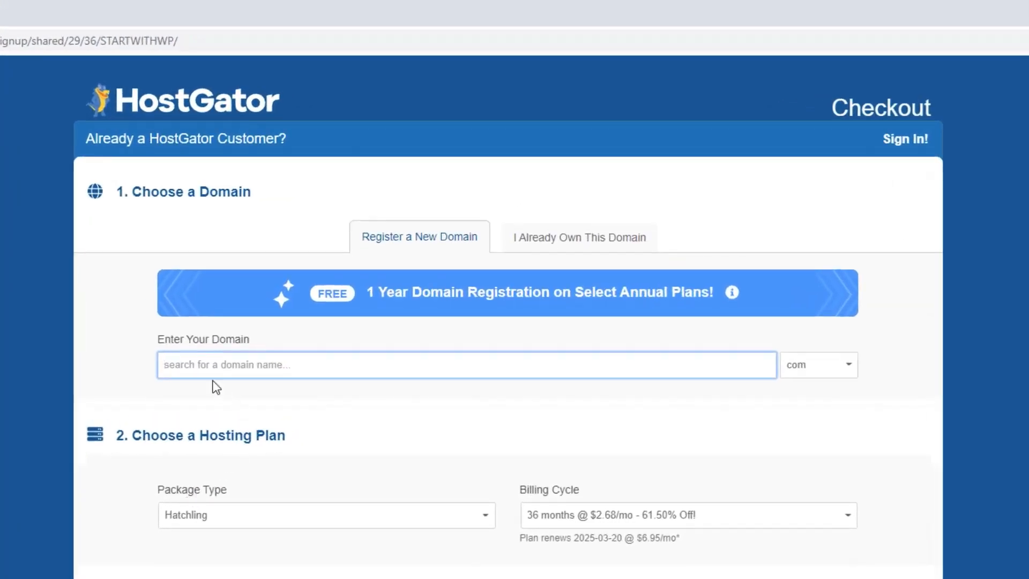
# Enter websiteaboutcoffee as the new domain and keep the .com extension.
pyautogui.write('webs')
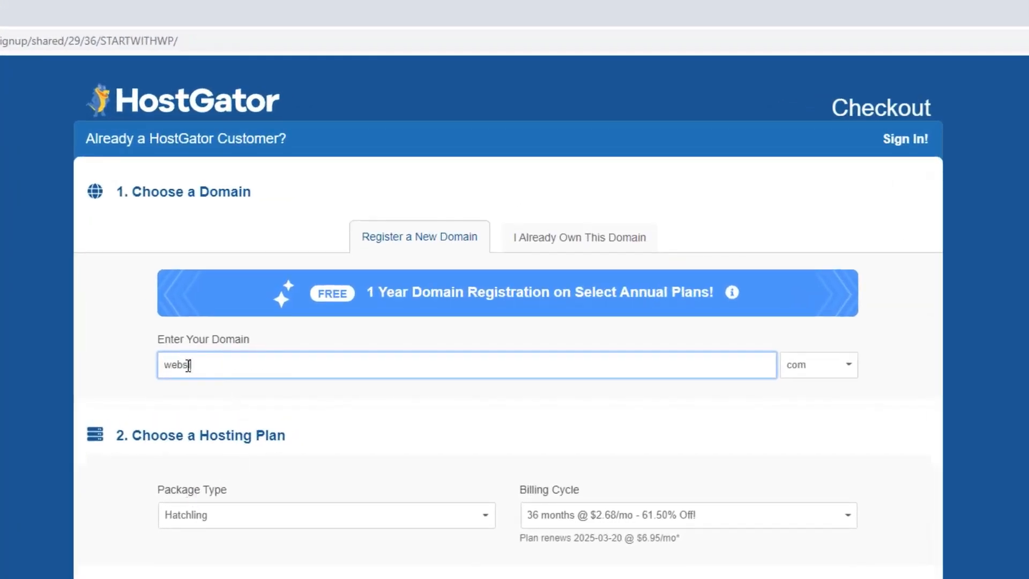
pyautogui.write('iteaboutcoffee')
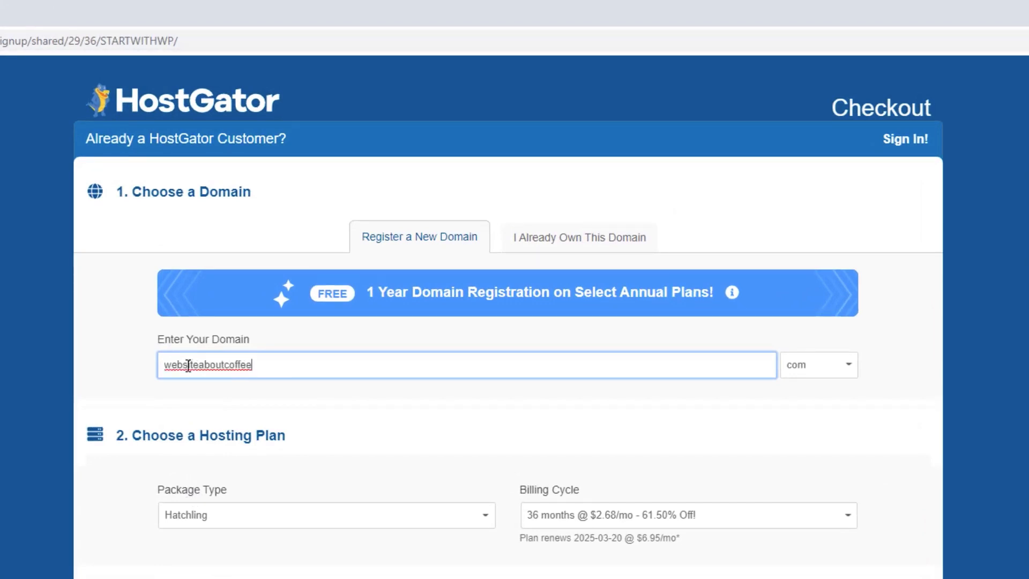
pyautogui.click(824, 378)
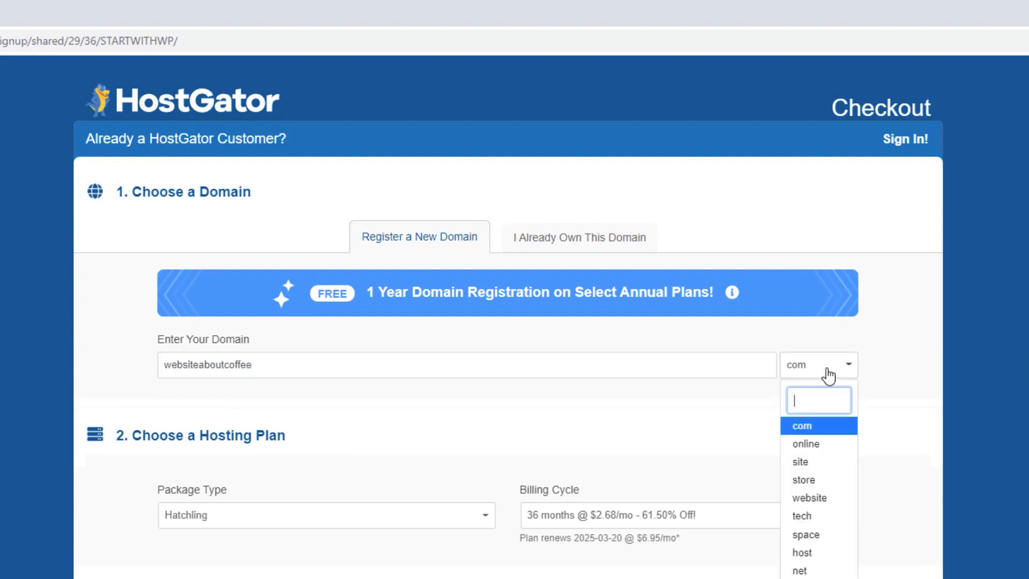
pyautogui.click(810, 424)
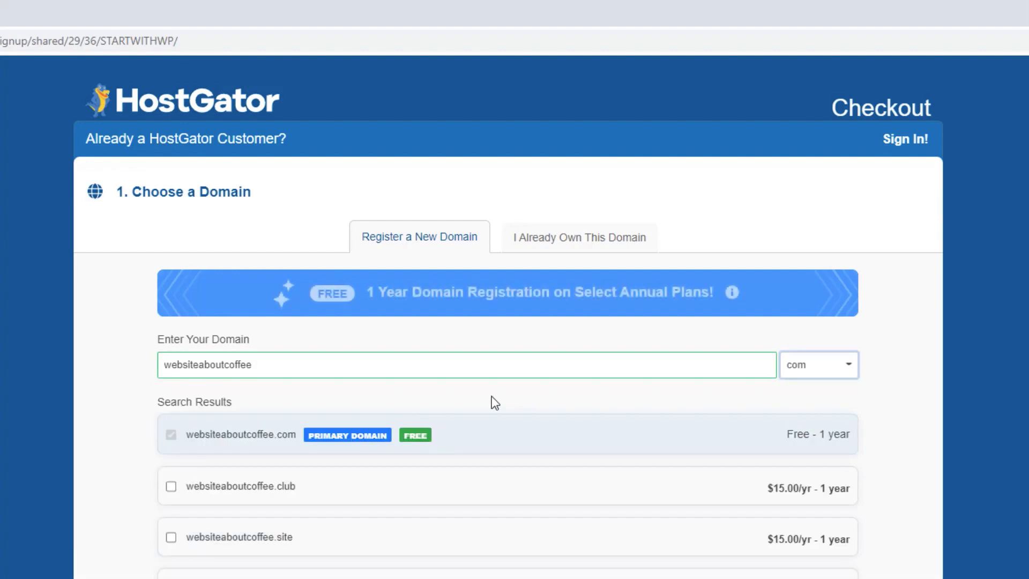
# Decline Domain Privacy Protection ($14.95/yr) for websiteaboutcoffee.com.
pyautogui.scroll(-10, 494, 402)
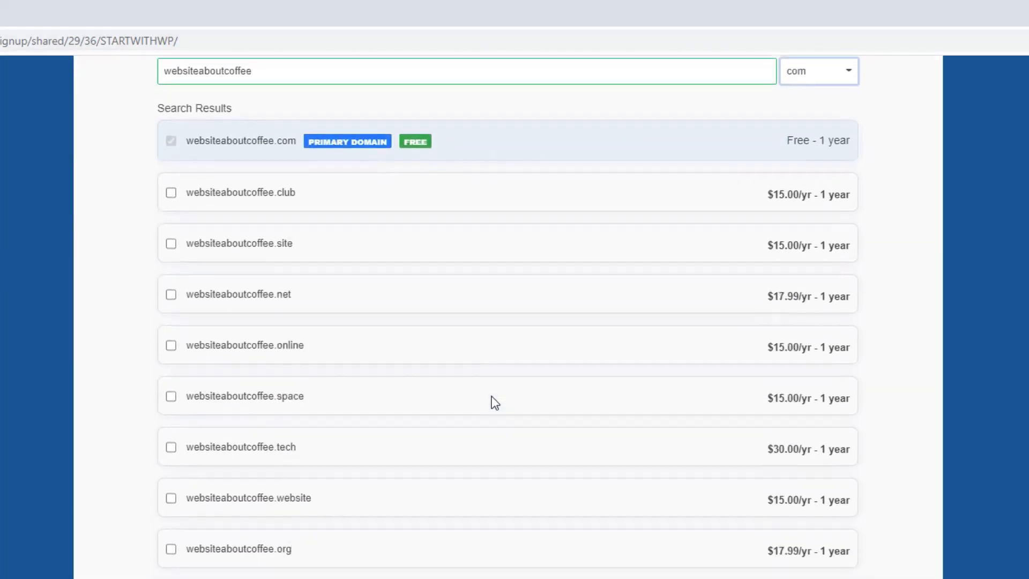
pyautogui.scroll(-4, 494, 402)
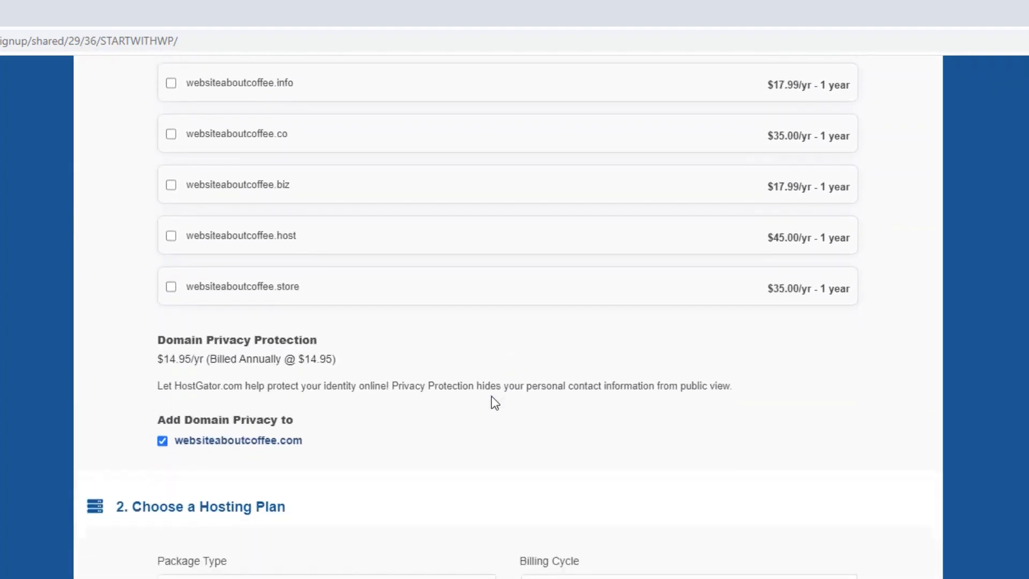
pyautogui.moveTo(298, 339); pyautogui.dragTo(161, 336)
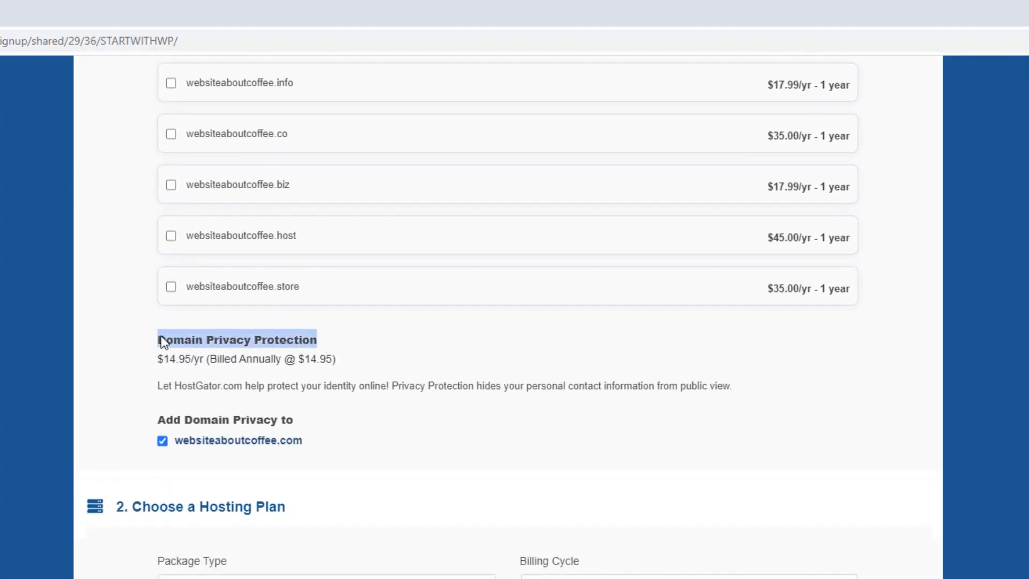
pyautogui.click(116, 377)
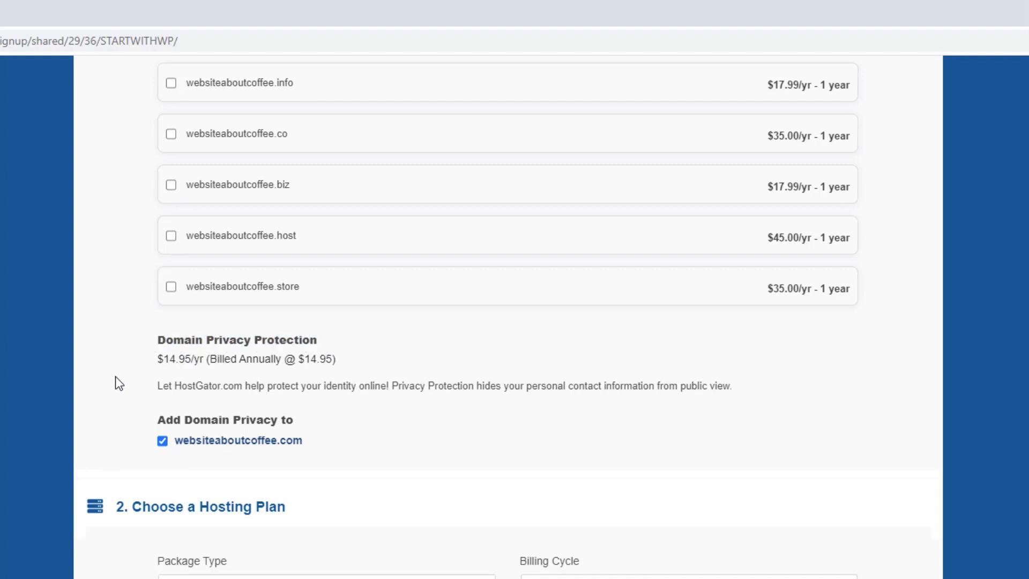
pyautogui.click(162, 442)
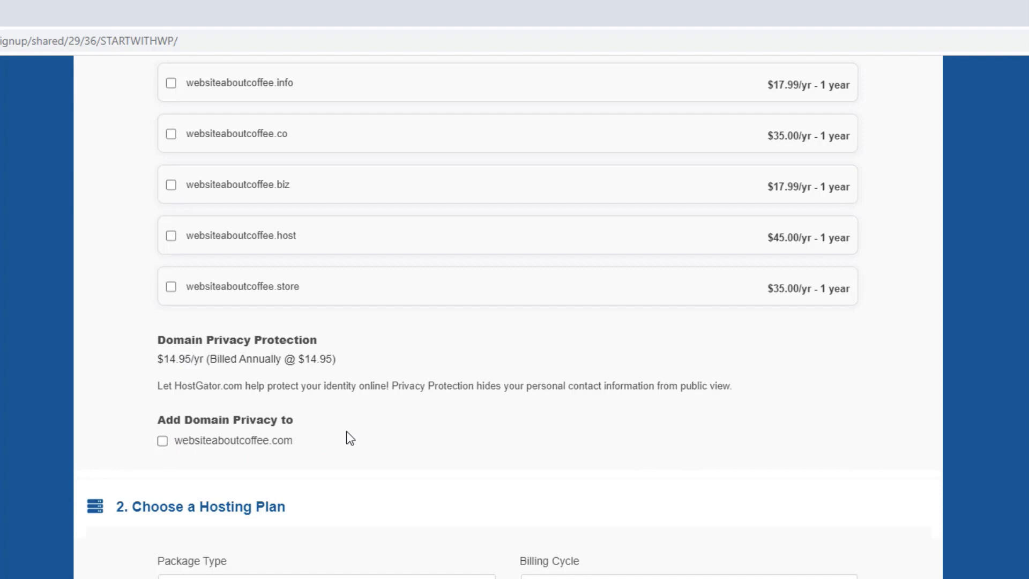
pyautogui.scroll(-3, 346, 432)
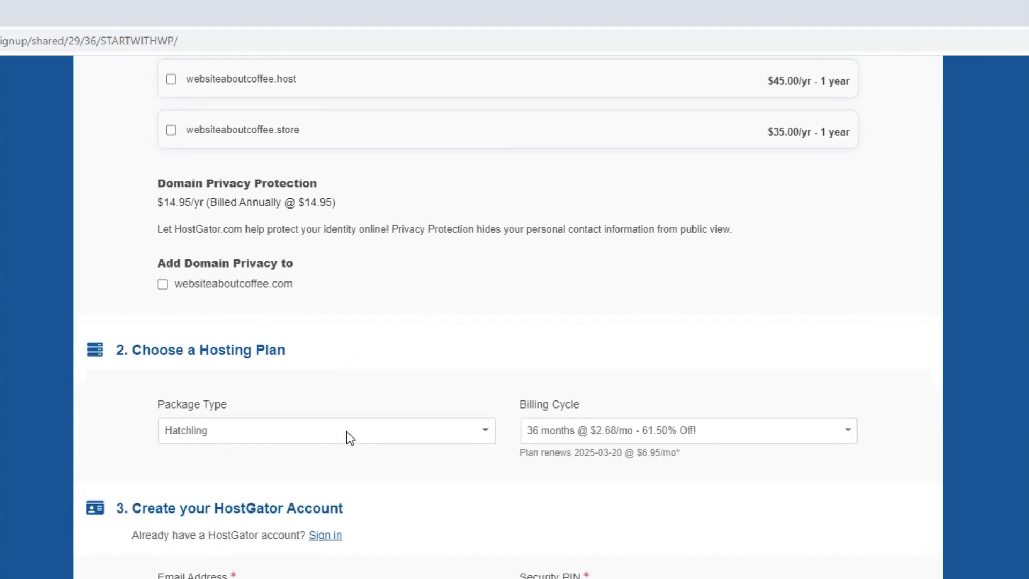
# Set the Hatchling billing cycle to 12 months at $3.95/mo.
pyautogui.click(573, 442)
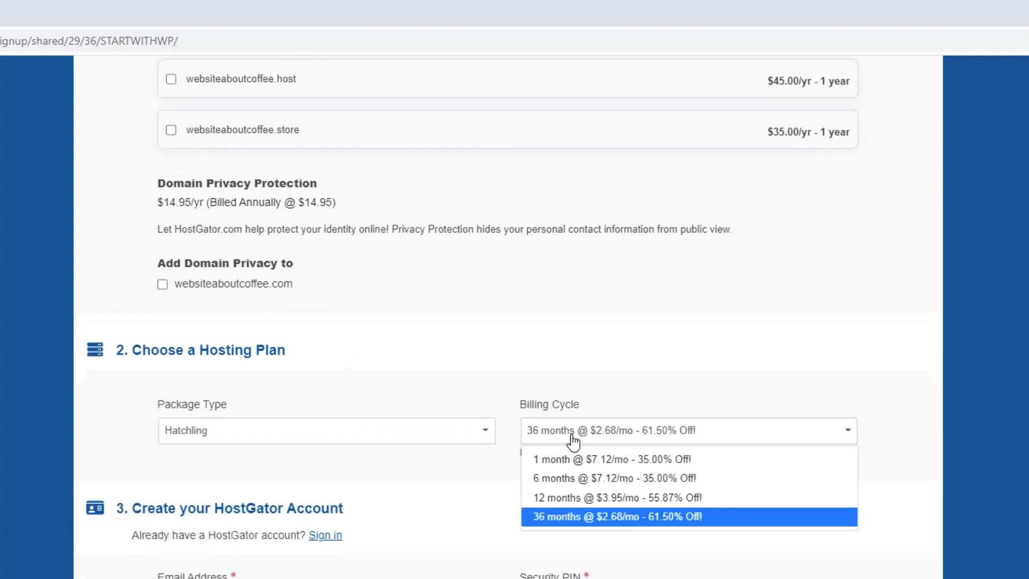
pyautogui.click(571, 498)
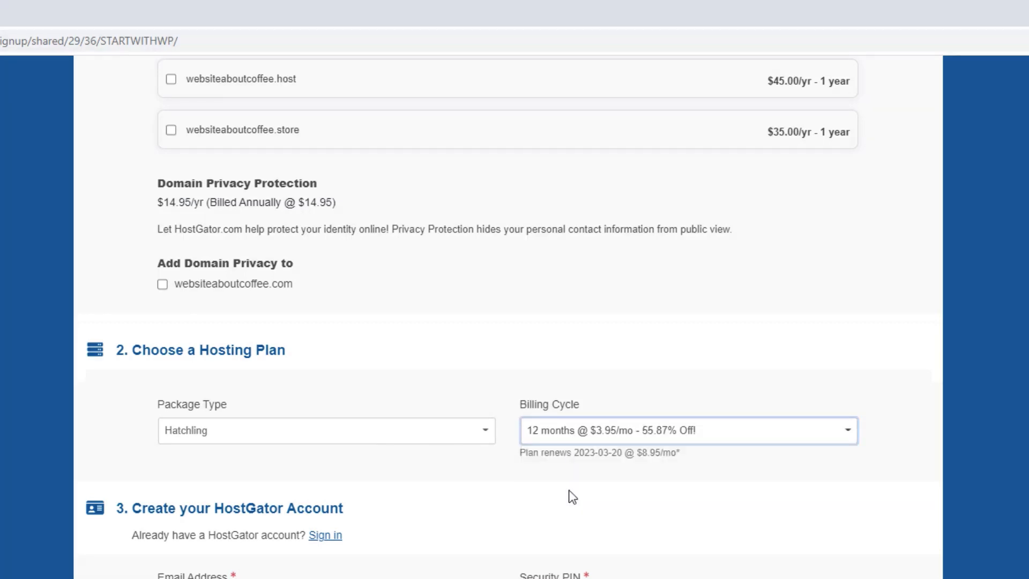
pyautogui.scroll(-4, 572, 498)
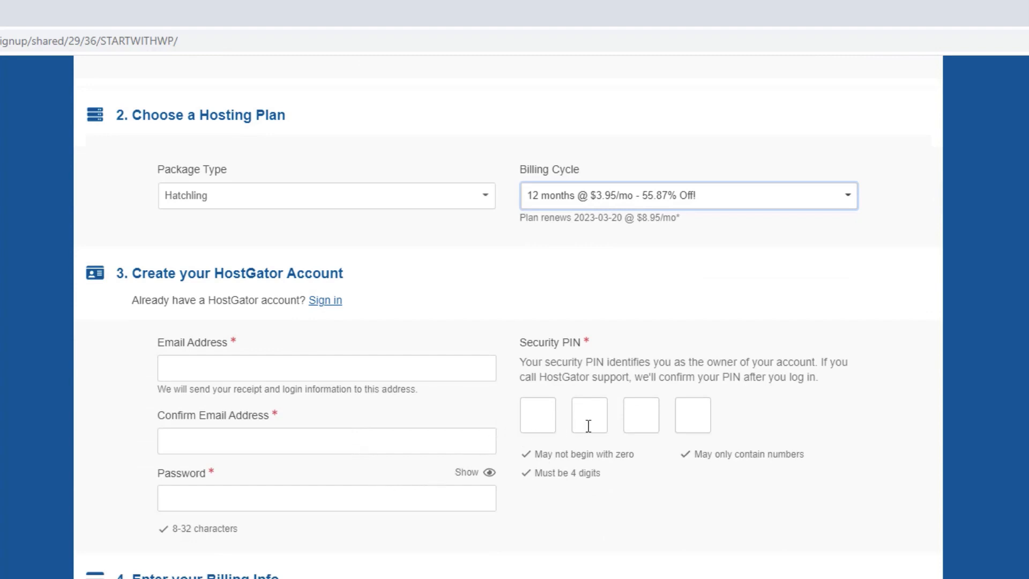
pyautogui.click(538, 532)
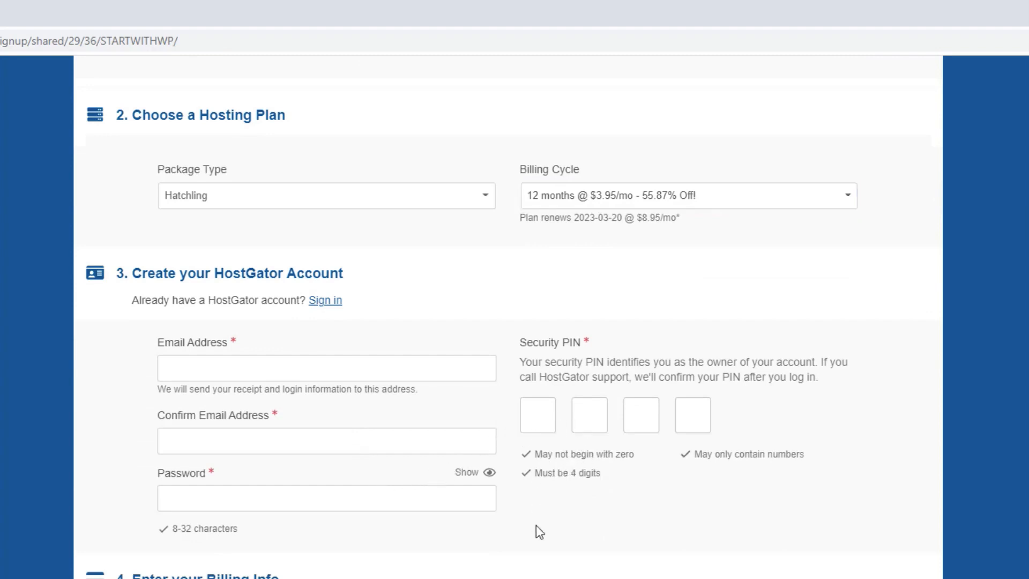
# Remove the SiteLock Essentials and CodeGuard backup add-ons from the order.
pyautogui.scroll(-7, 539, 532)
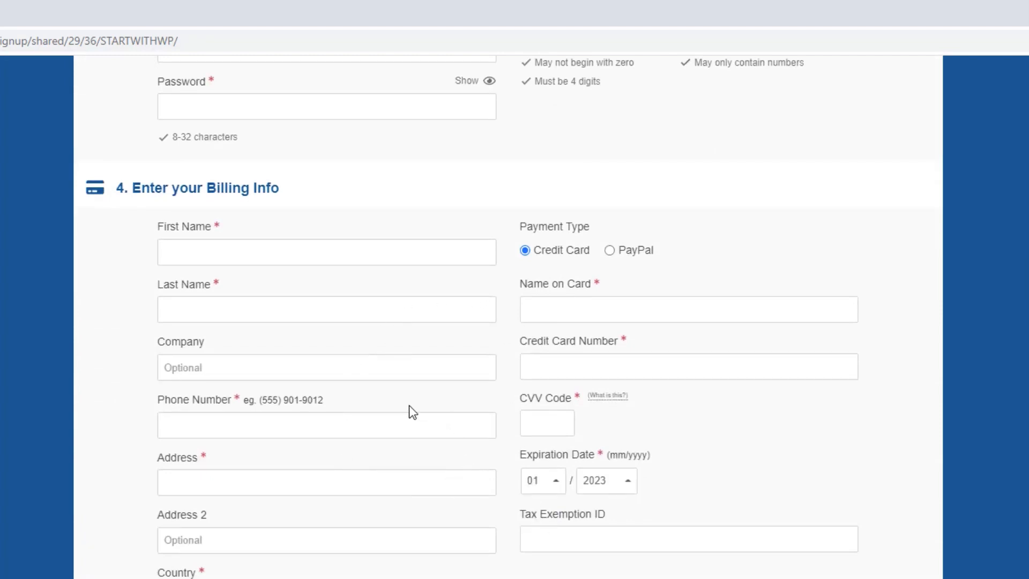
pyautogui.scroll(-10, 410, 407)
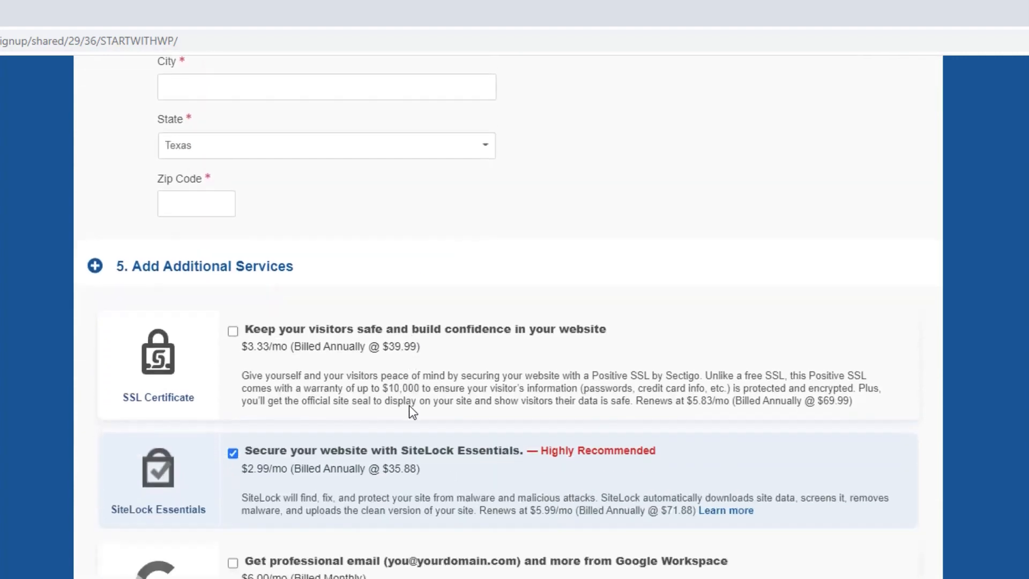
pyautogui.scroll(-2, 409, 405)
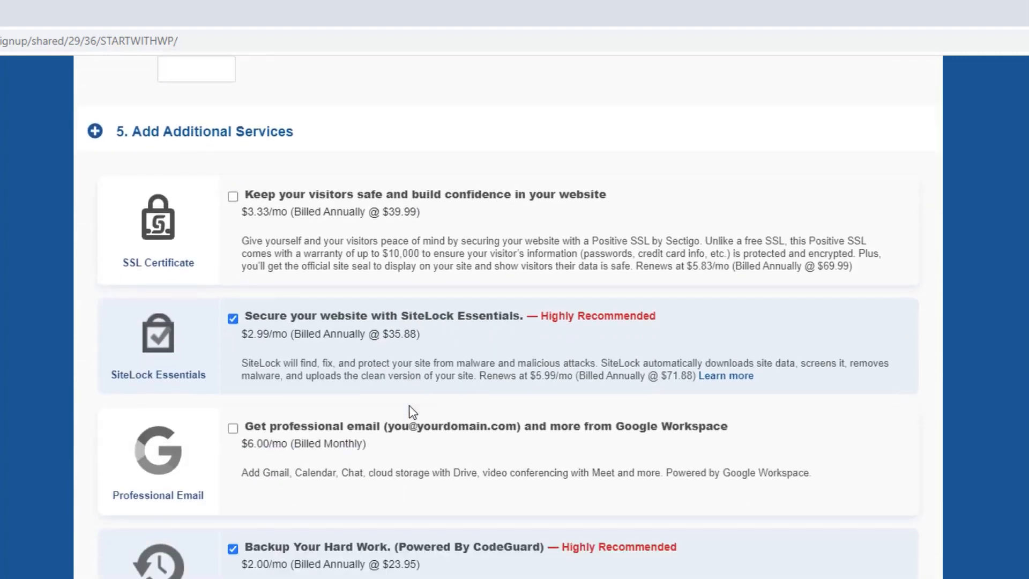
pyautogui.click(233, 320)
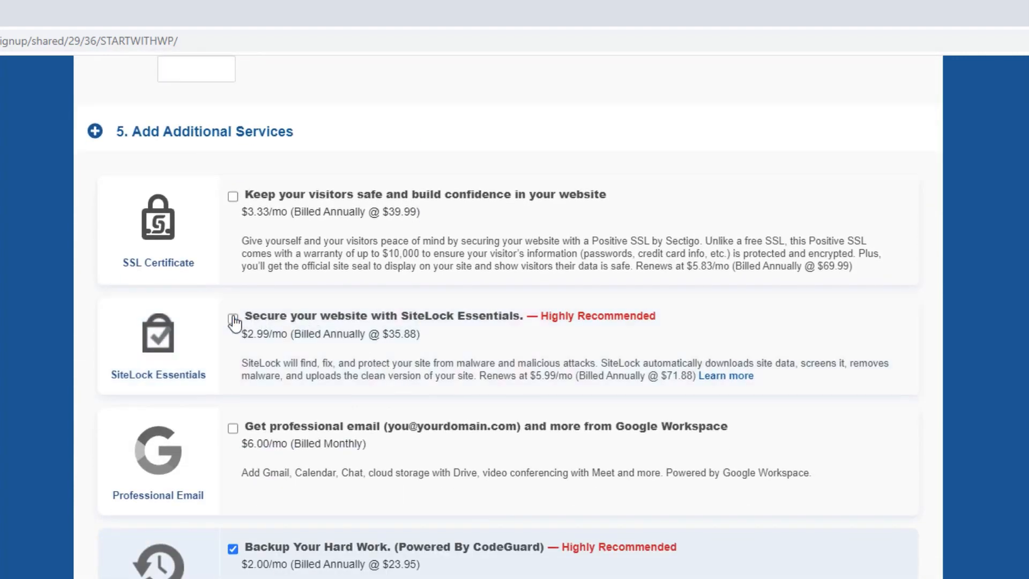
pyautogui.click(232, 549)
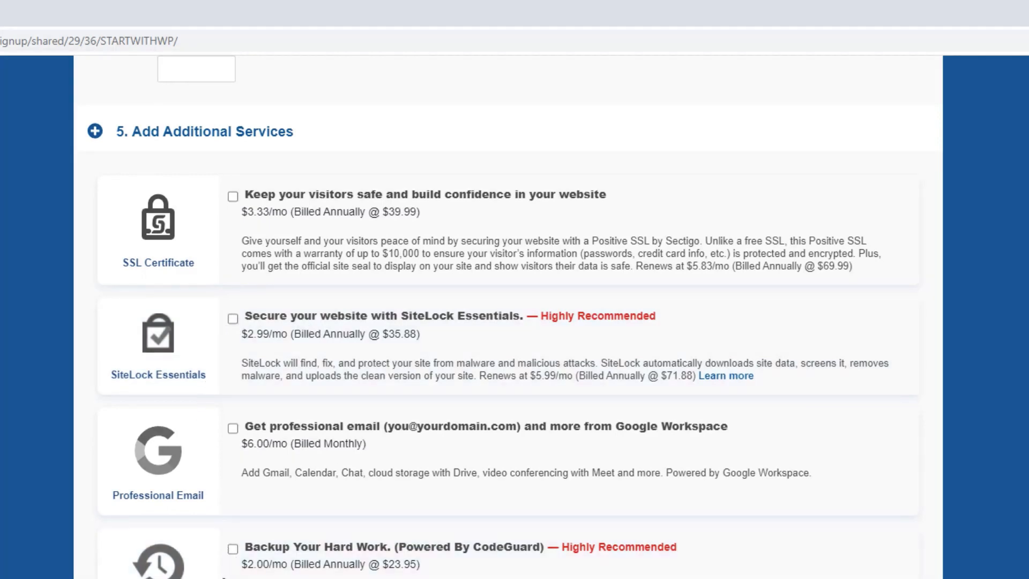
pyautogui.scroll(-12, 228, 578)
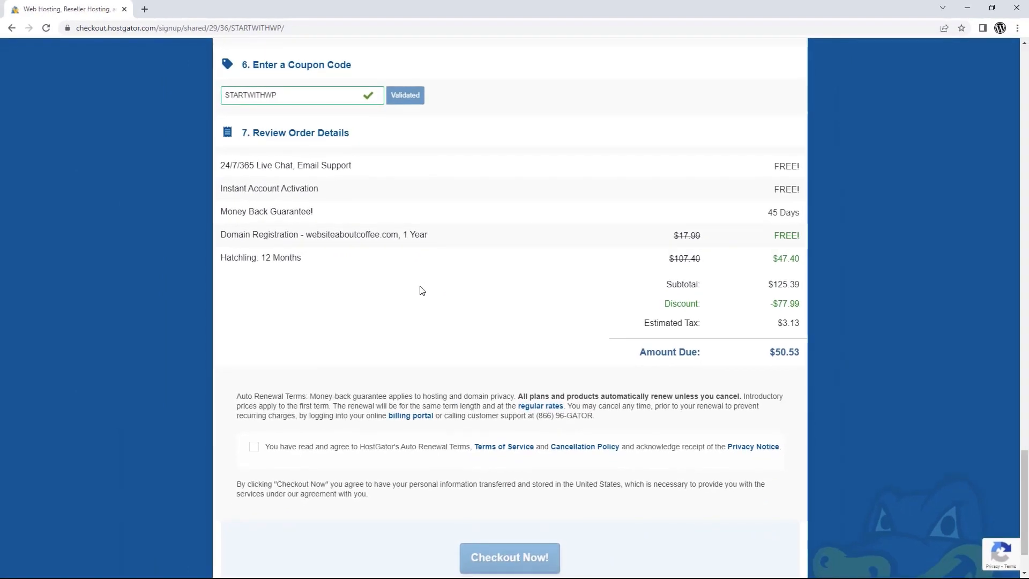
# Accept the auto-renewal terms, complete checkout, and launch the hosting package's cPanel.
pyautogui.click(254, 447)
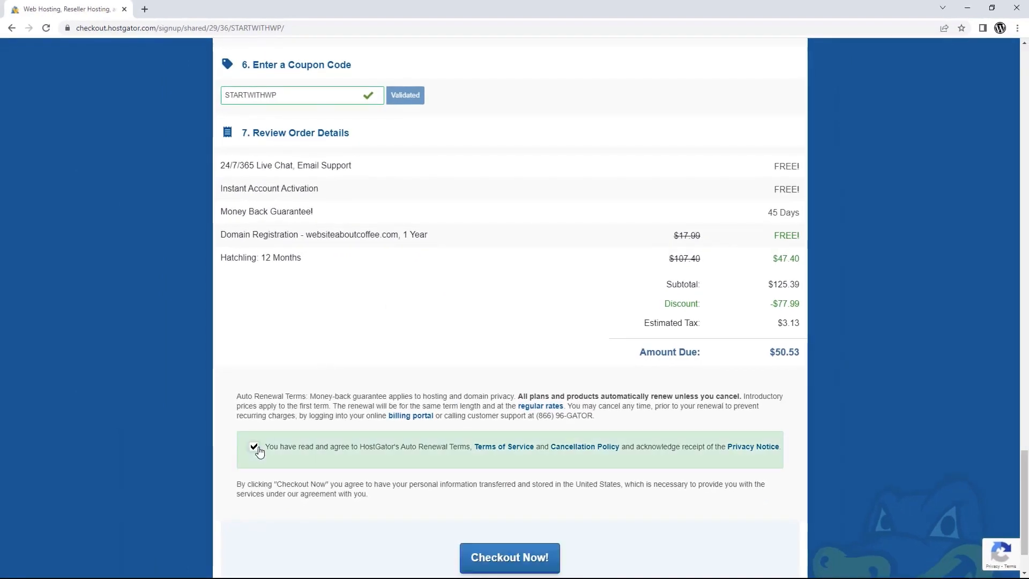
pyautogui.scroll(-1, 464, 502)
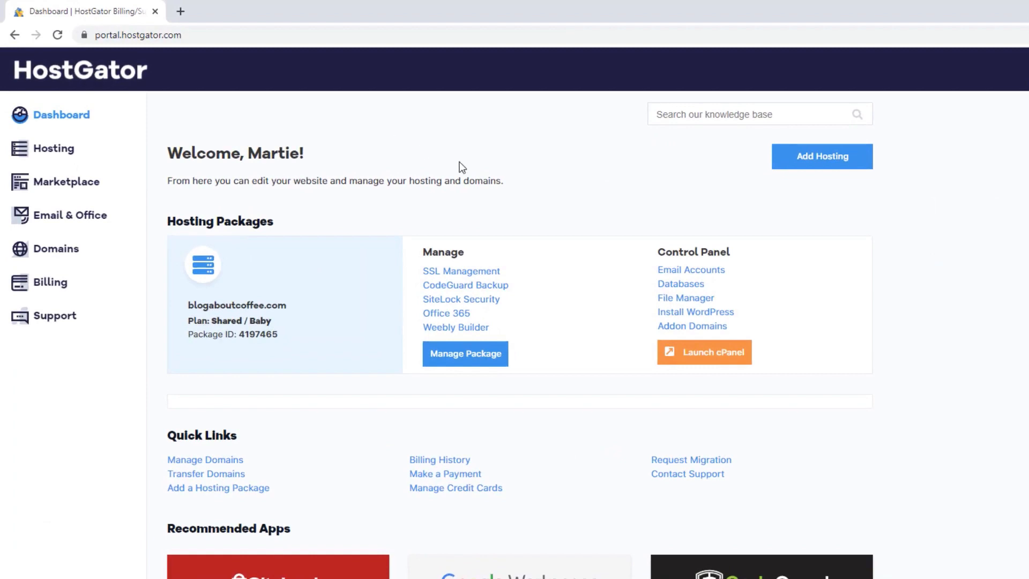
pyautogui.click(702, 357)
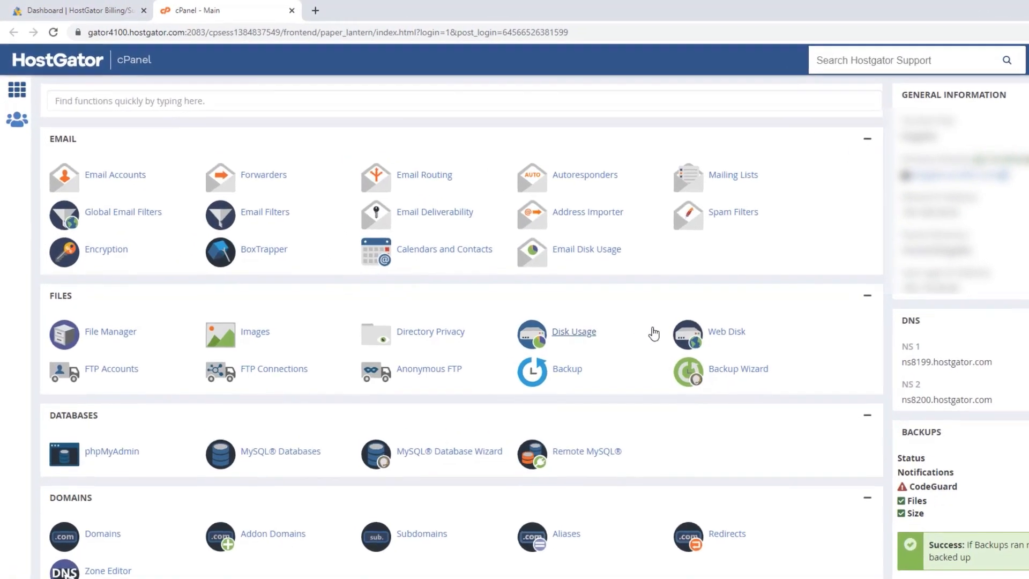
# Search cPanel functions for 'wordpress' and go to WordPress Manager by Softaculous.
pyautogui.click(278, 99)
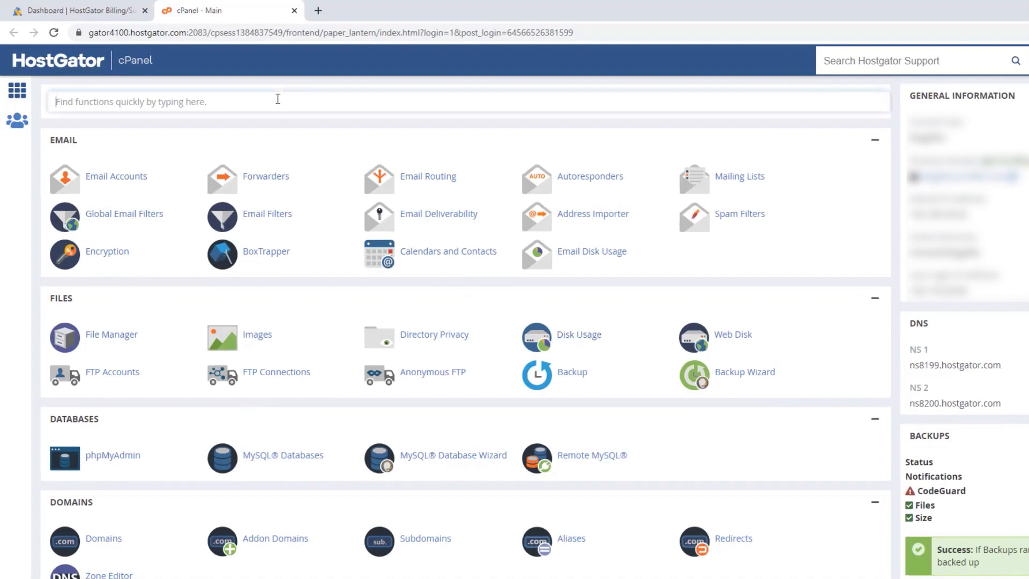
pyautogui.write('wordpress')
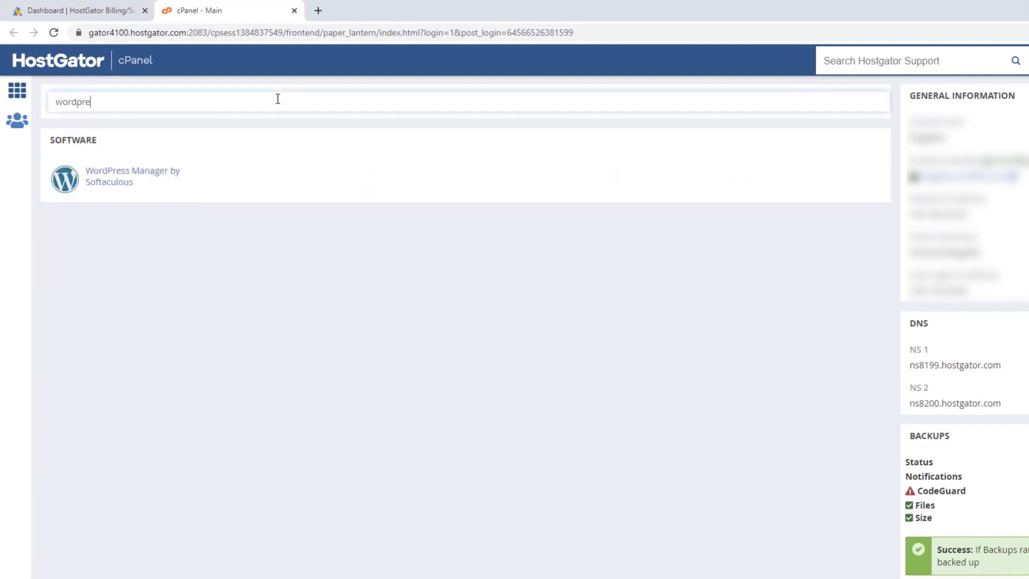
pyautogui.click(134, 183)
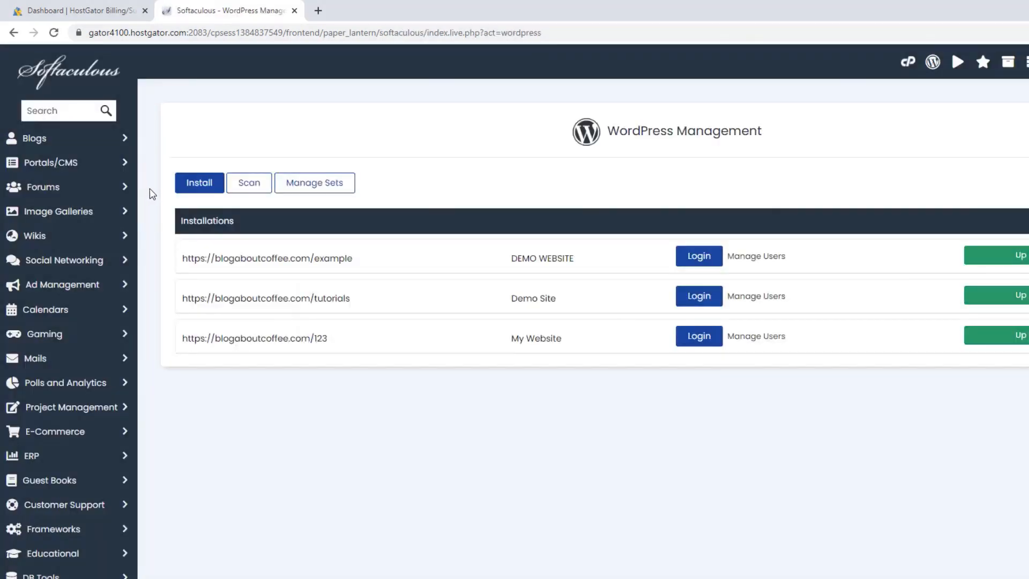
# Start a new WordPress install on blogaboutcoffee.com, leaving the In Directory field empty.
pyautogui.click(200, 186)
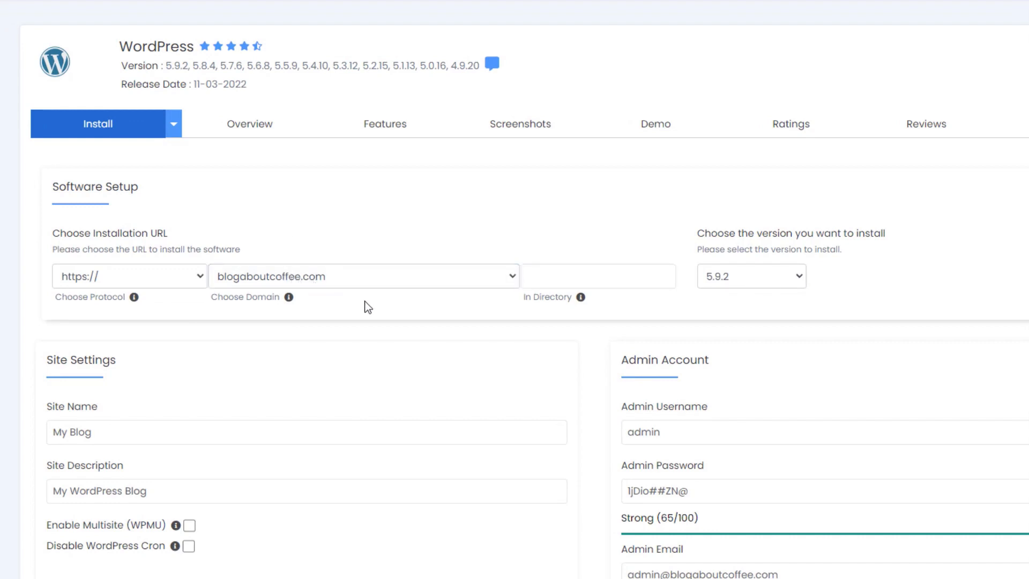
pyautogui.click(560, 279)
pyautogui.scroll(-3, 449, 303)
pyautogui.scroll(-1, 449, 303)
# Set Site Name to 'Coffee Website' and Site Description to 'A website about coffee!'.
pyautogui.moveTo(99, 221); pyautogui.dragTo(48, 225)
pyautogui.write('Coffee Website')
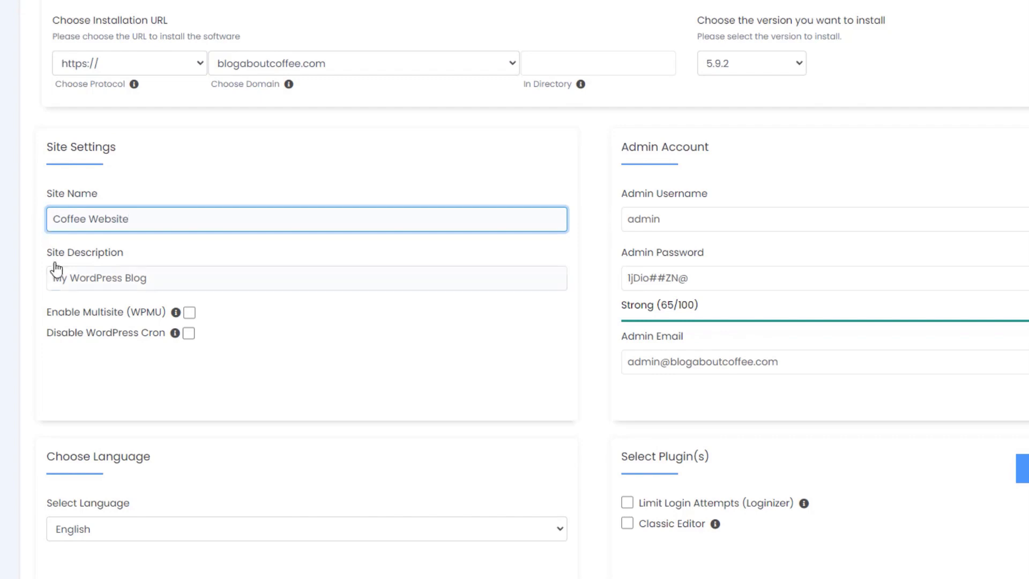
pyautogui.moveTo(153, 279); pyautogui.dragTo(48, 279)
pyautogui.write('A website about coffee!')
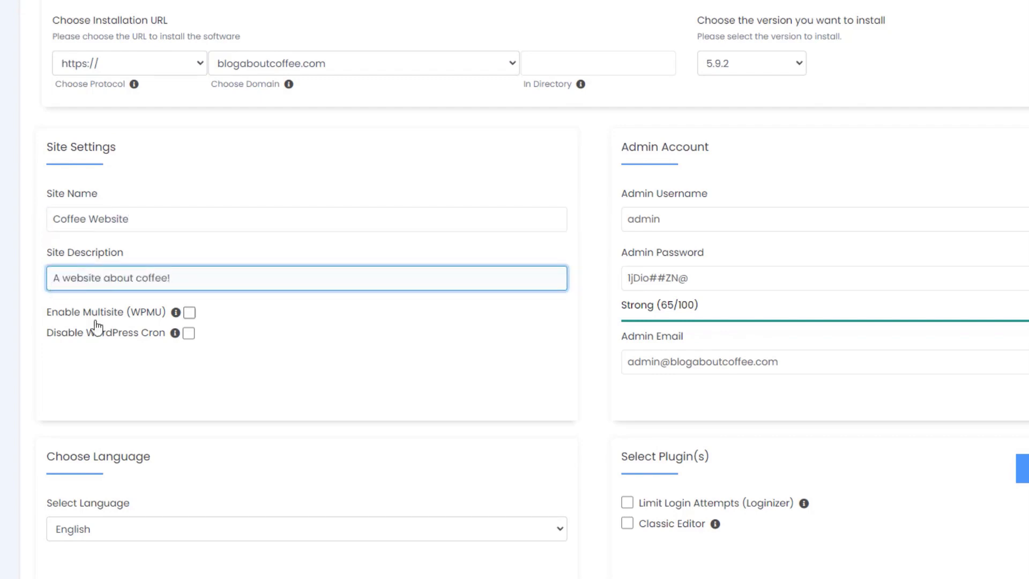
pyautogui.click(242, 337)
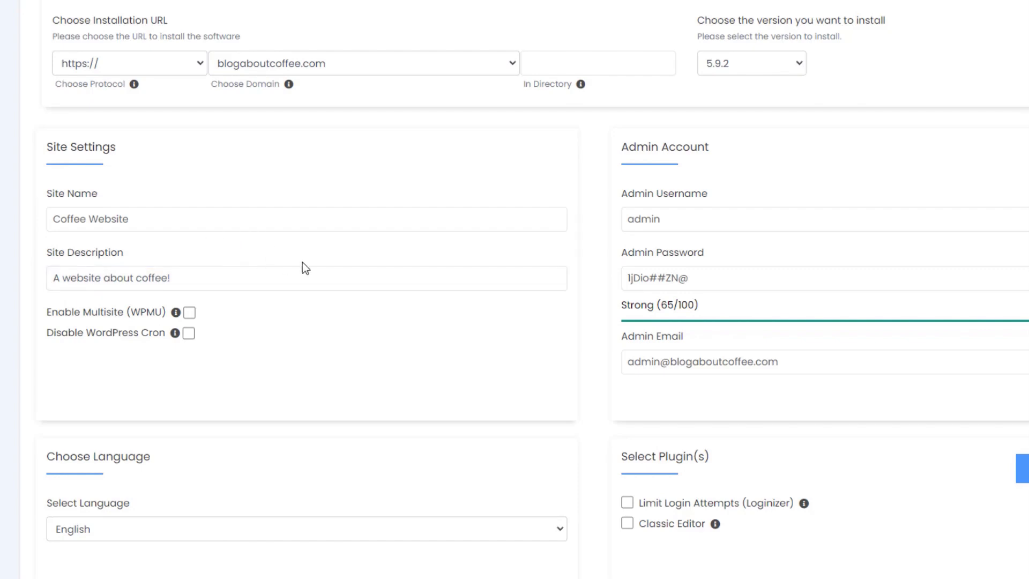
# Replace the default admin username and generated admin password with your own.
pyautogui.moveTo(678, 217); pyautogui.dragTo(617, 217)
pyautogui.write('Martie')
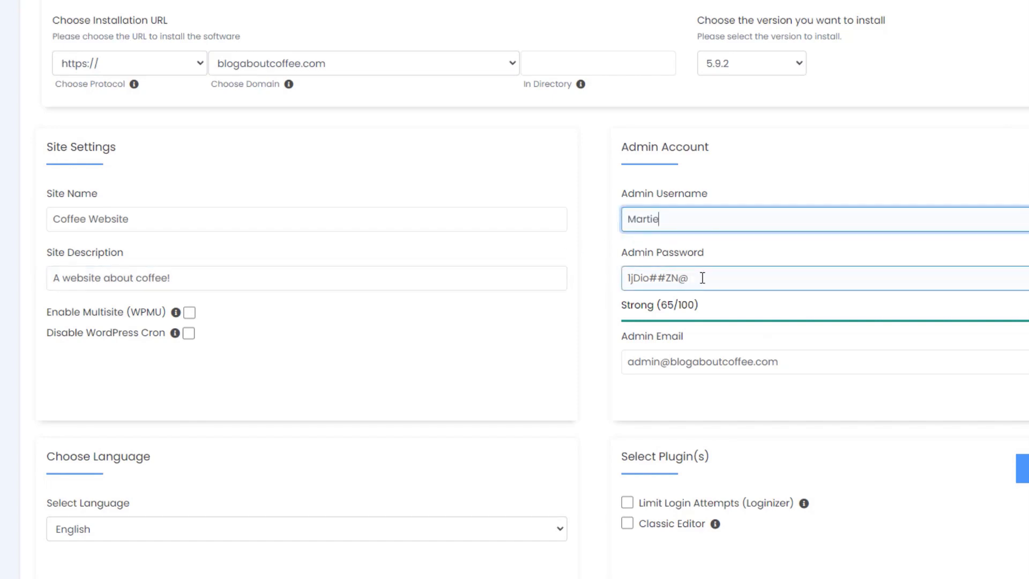
pyautogui.moveTo(700, 279); pyautogui.dragTo(621, 279)
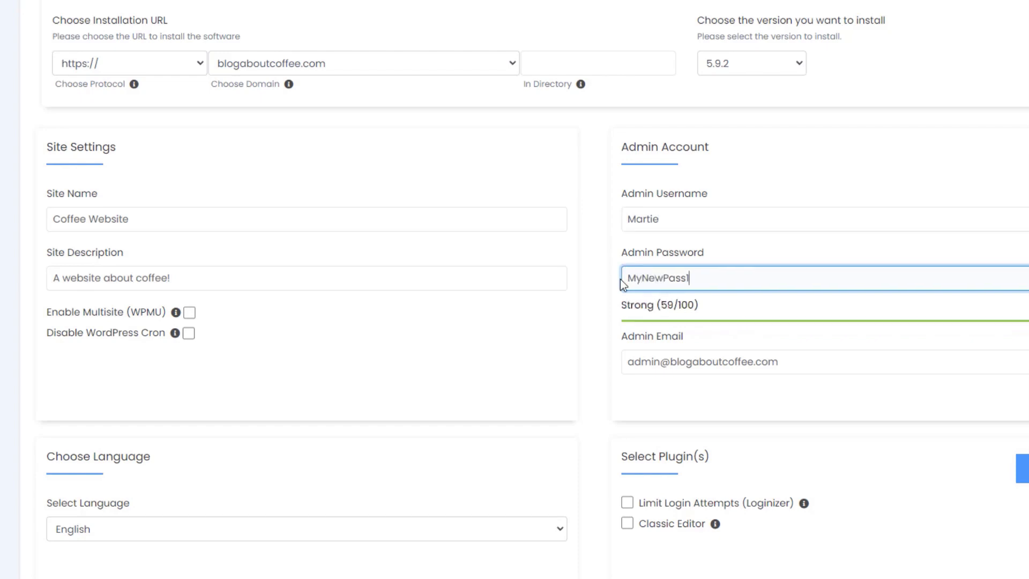
pyautogui.click(602, 306)
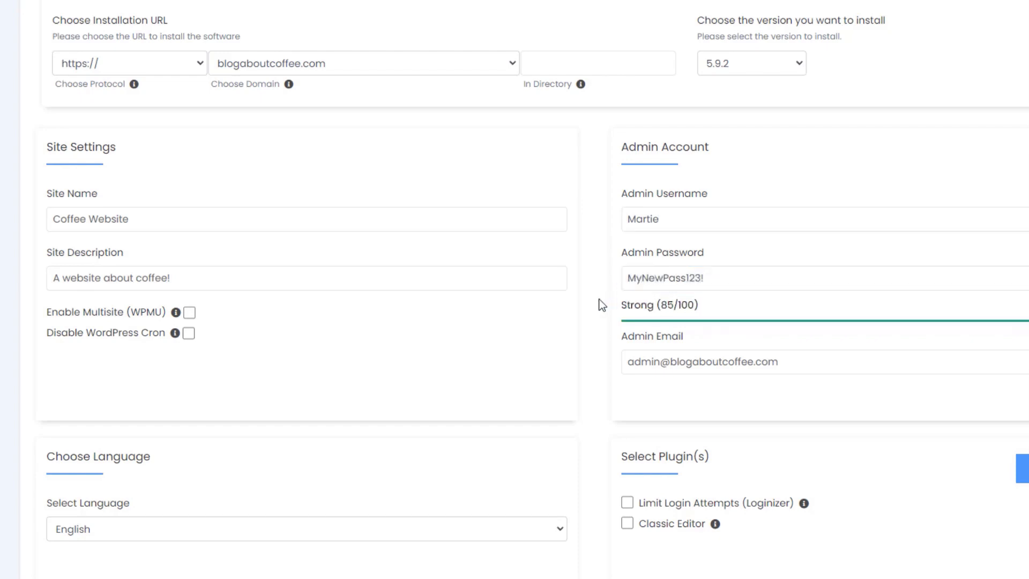
# Replace the default admin e-mail with your own e-mail address.
pyautogui.click(740, 360)
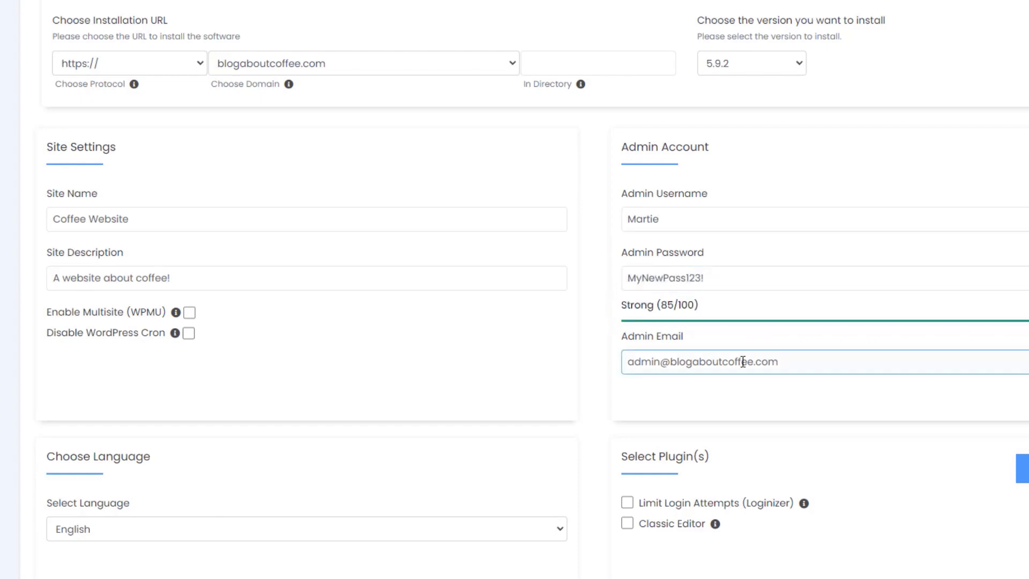
pyautogui.moveTo(786, 361); pyautogui.dragTo(628, 362)
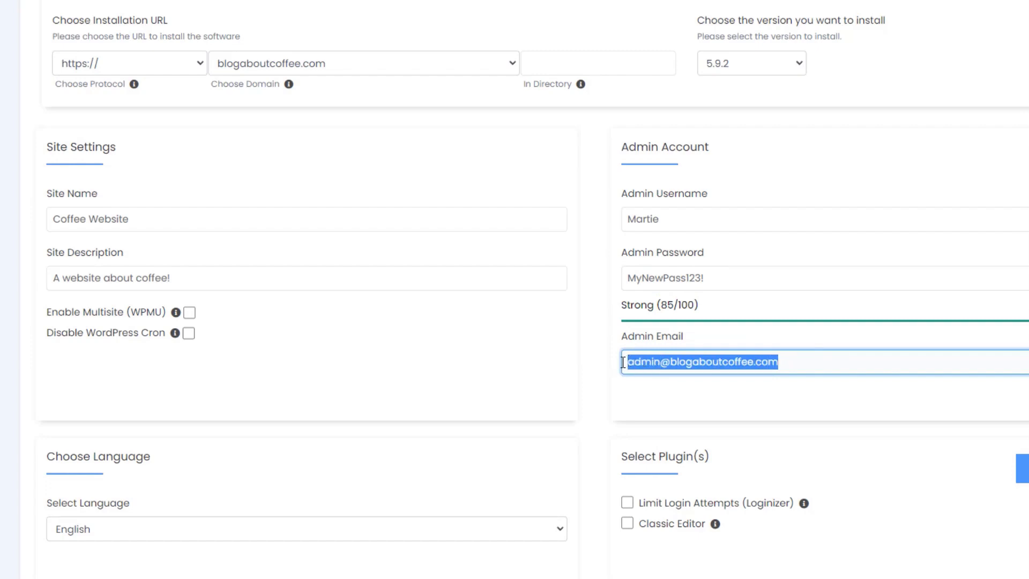
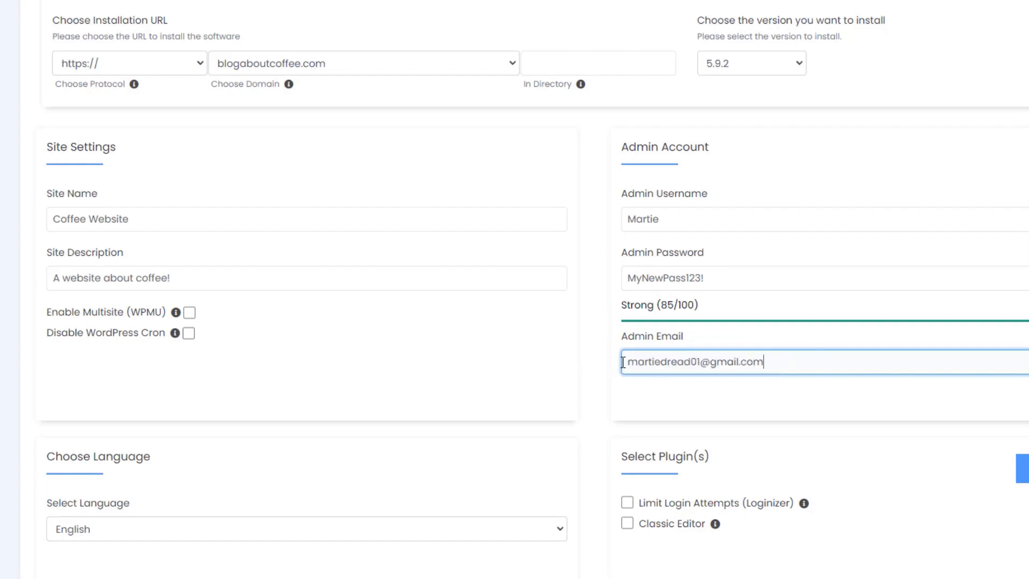
pyautogui.click(663, 390)
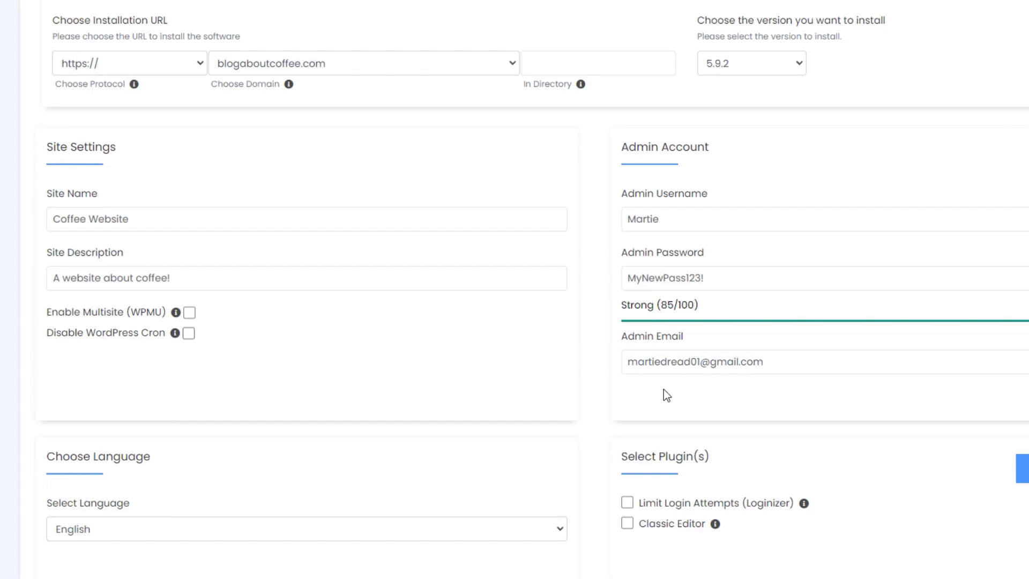
pyautogui.scroll(-10, 664, 395)
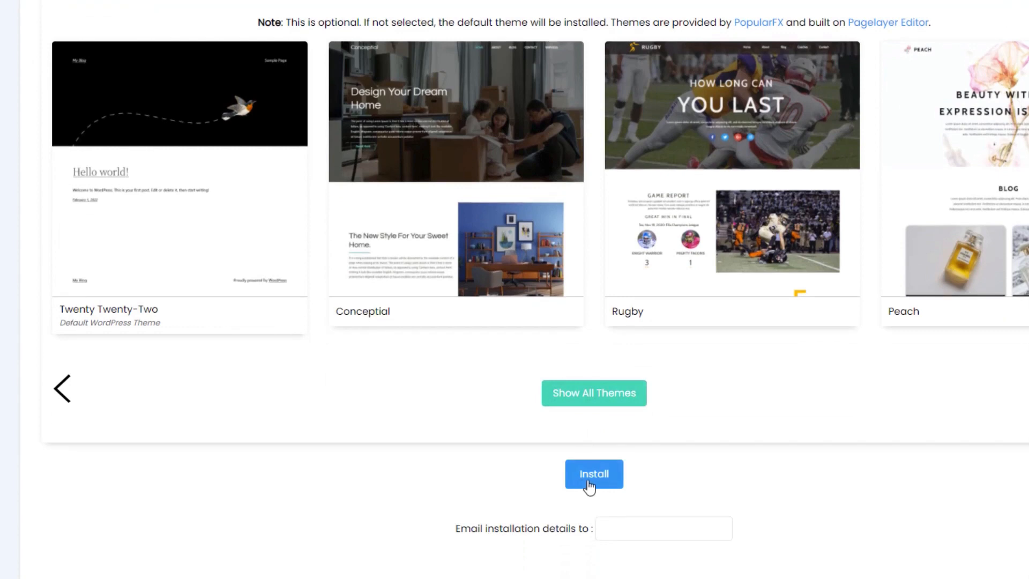
pyautogui.click(595, 483)
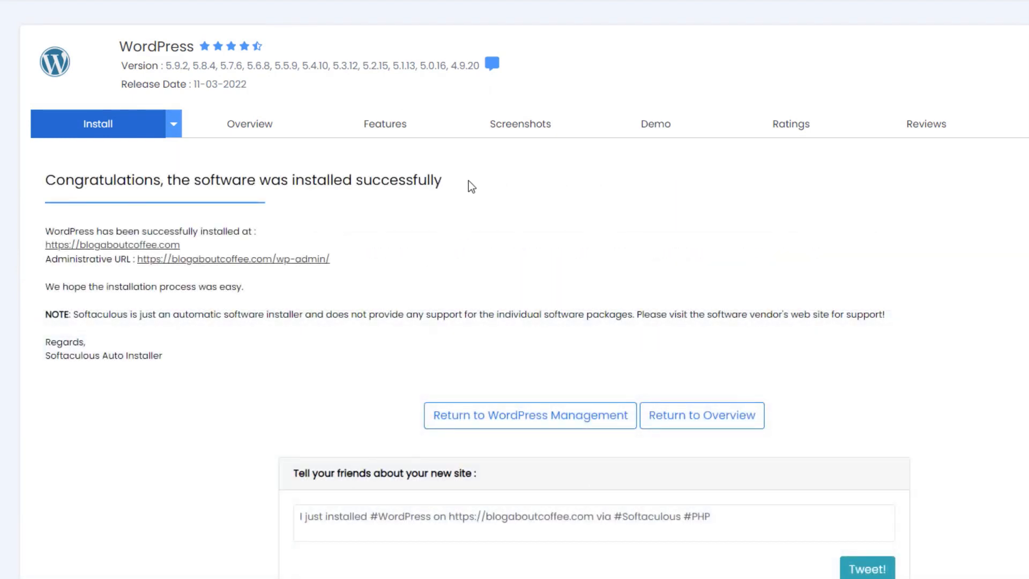
pyautogui.moveTo(469, 181); pyautogui.dragTo(44, 185)
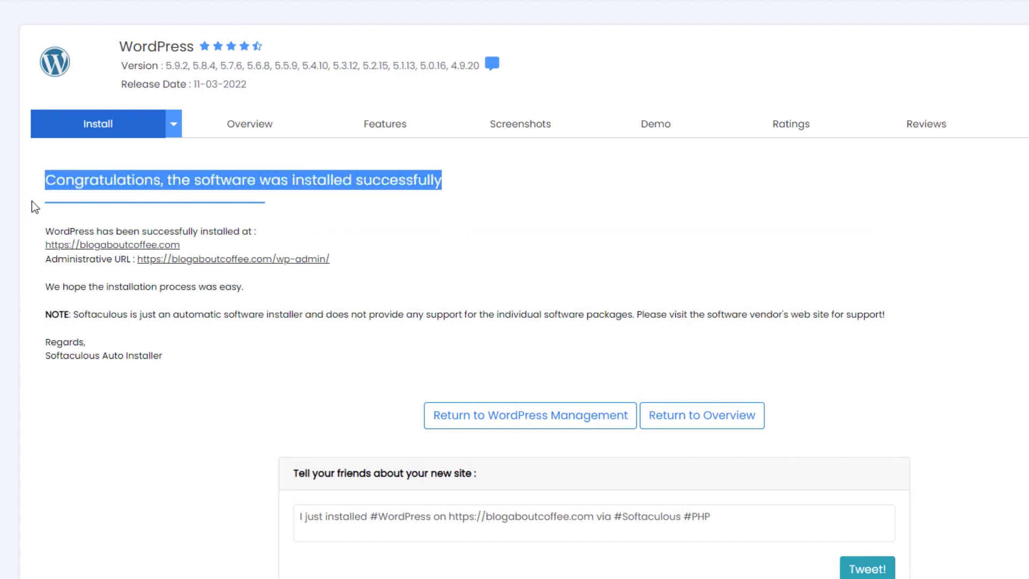
pyautogui.click(34, 216)
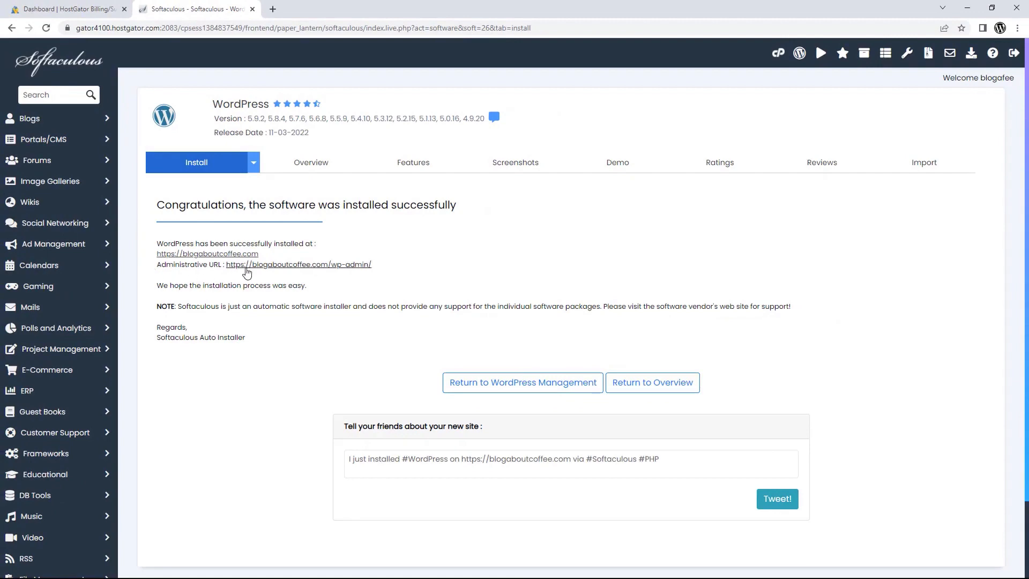
# Follow the wp-admin link to open the Coffee Website dashboard in a new tab.
pyautogui.click(267, 264)
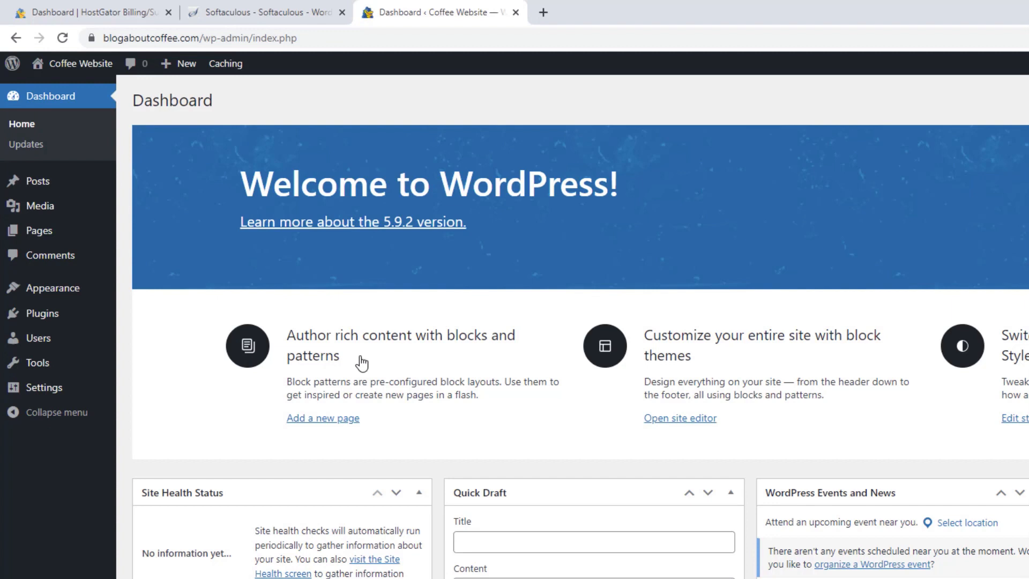
pyautogui.click(96, 66)
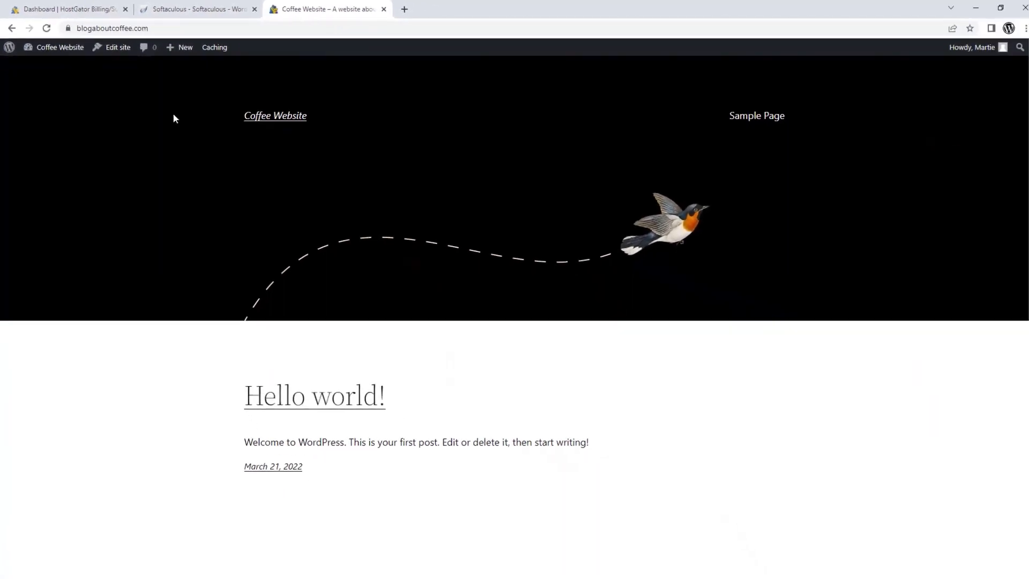
pyautogui.scroll(-3, 172, 113)
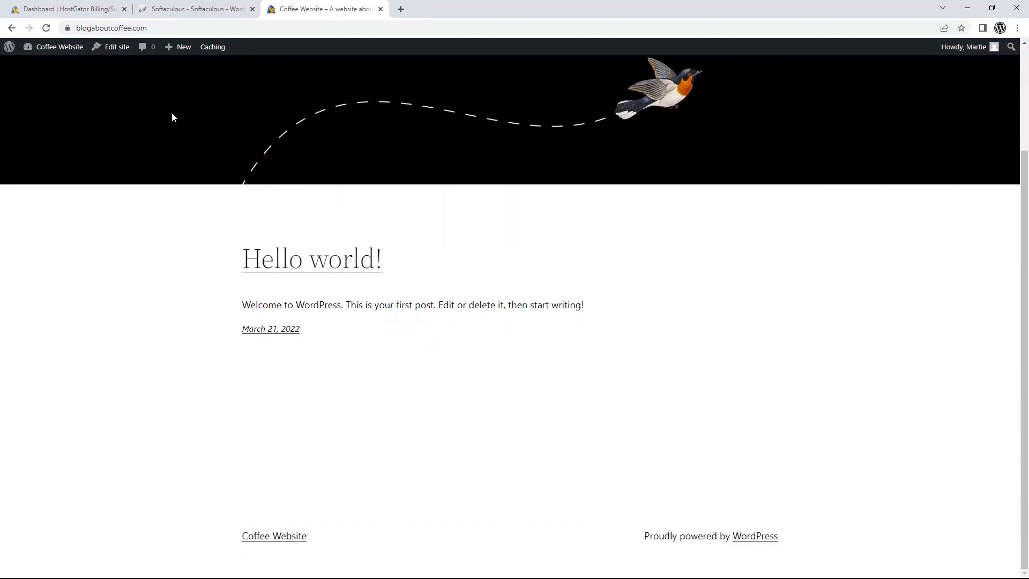
pyautogui.scroll(3, 172, 114)
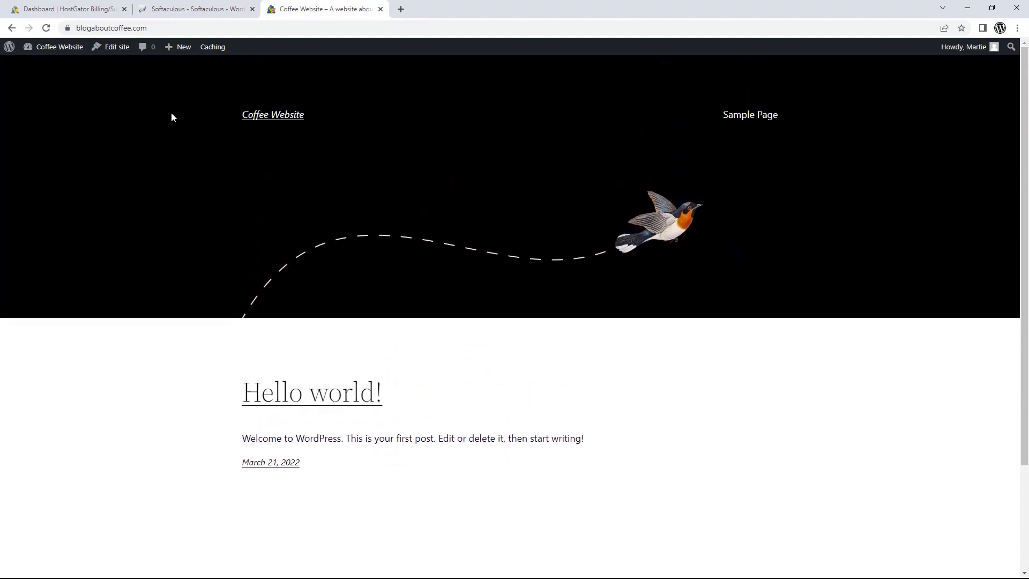
pyautogui.click(340, 394)
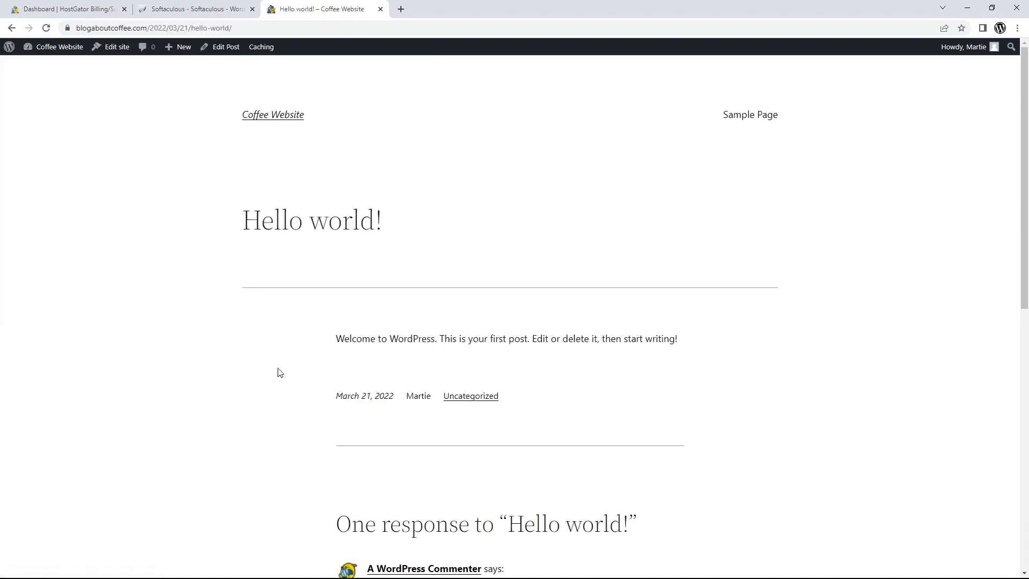
pyautogui.scroll(-5, 268, 352)
pyautogui.scroll(5, 269, 353)
pyautogui.click(258, 123)
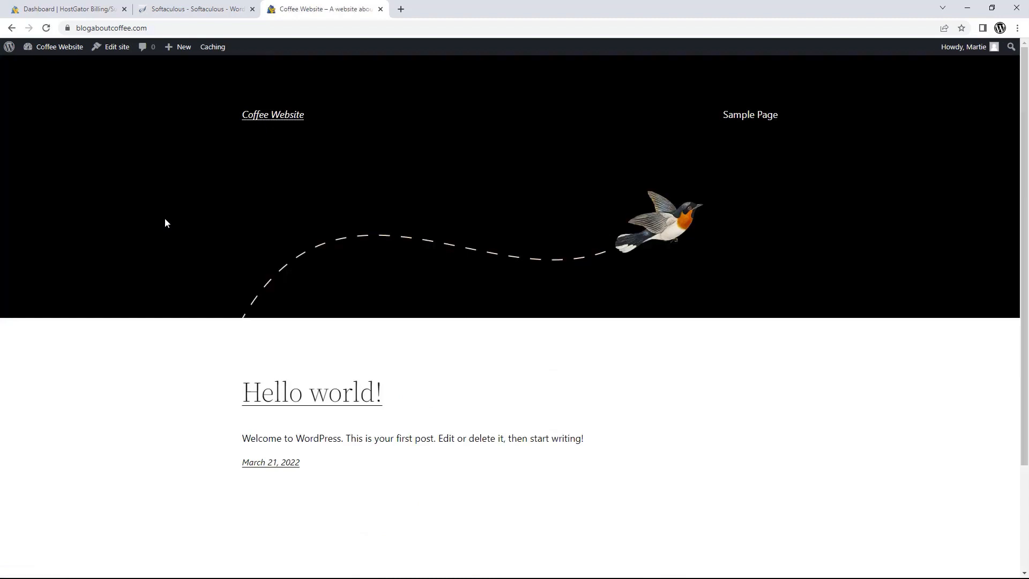
pyautogui.click(62, 53)
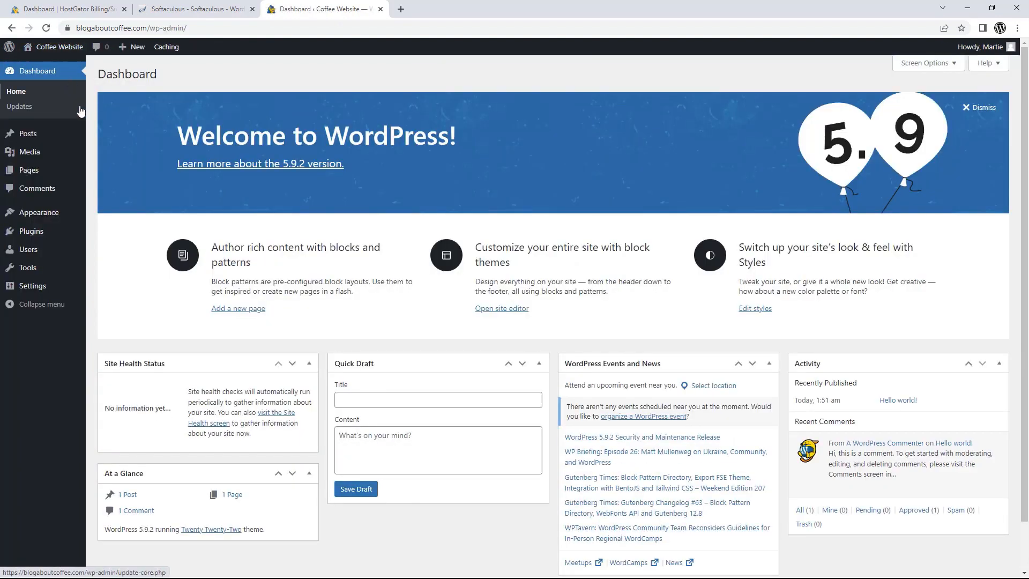